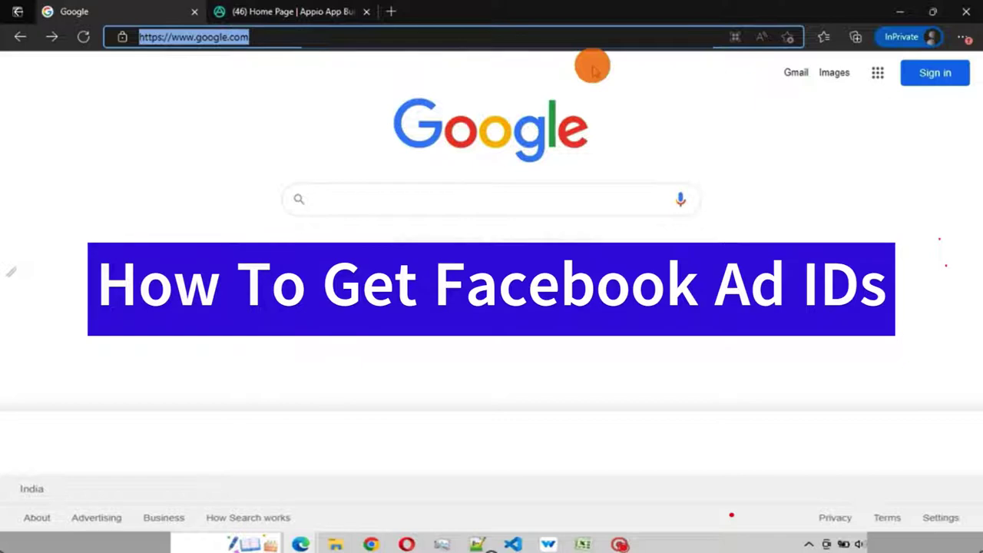
- Load business.facebook.com/pub/ in Edge to reach the Monetisation Manager home page
text(https://business.facebook.com/pub/)
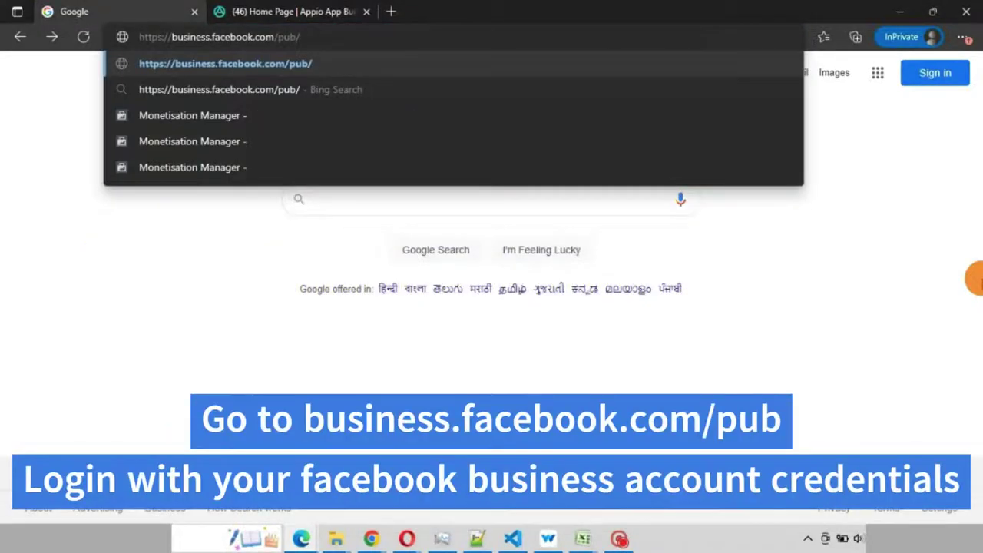
key(Return)
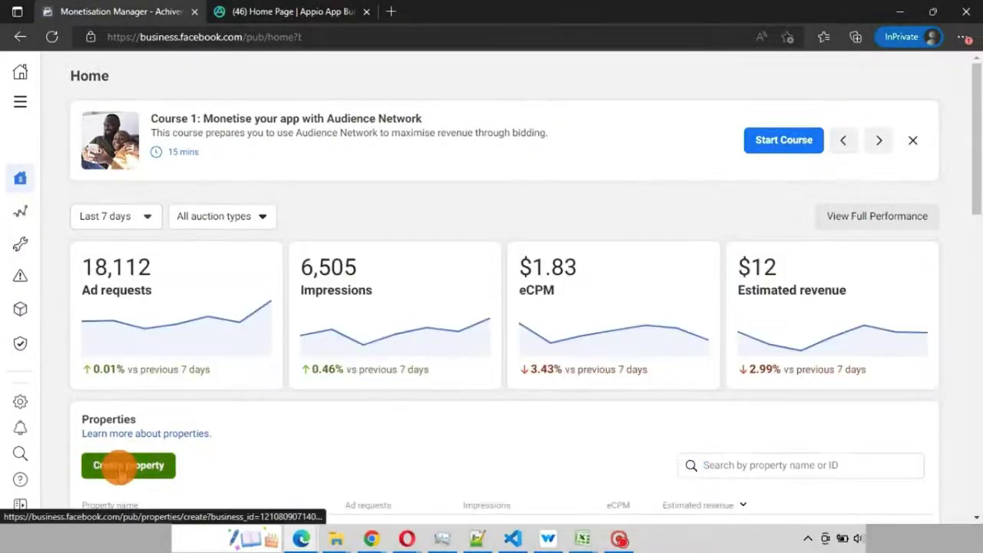
- Create a new property called 'Dona Vietnam' through the Create property dialog
click(129, 471)
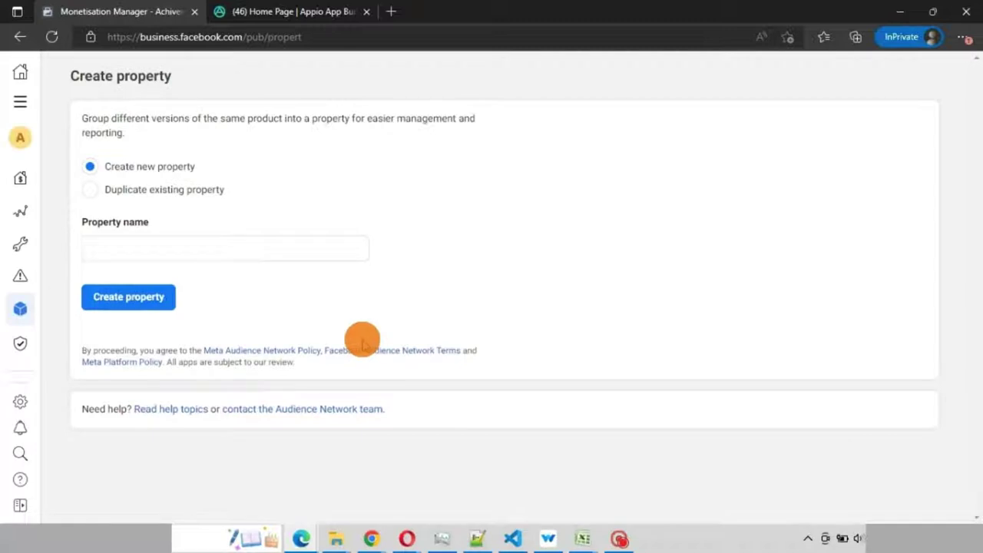
click(248, 248)
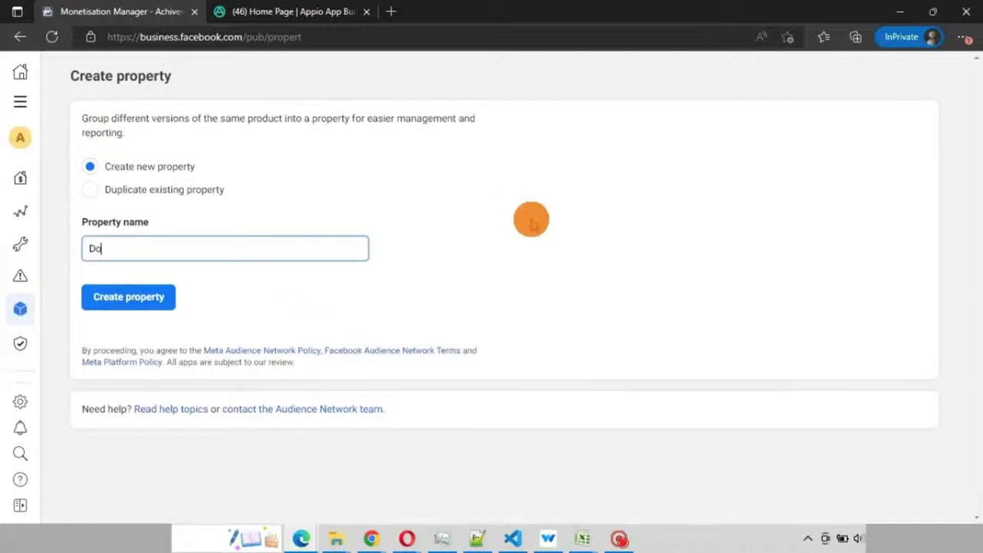
text(Dona Vietnam)
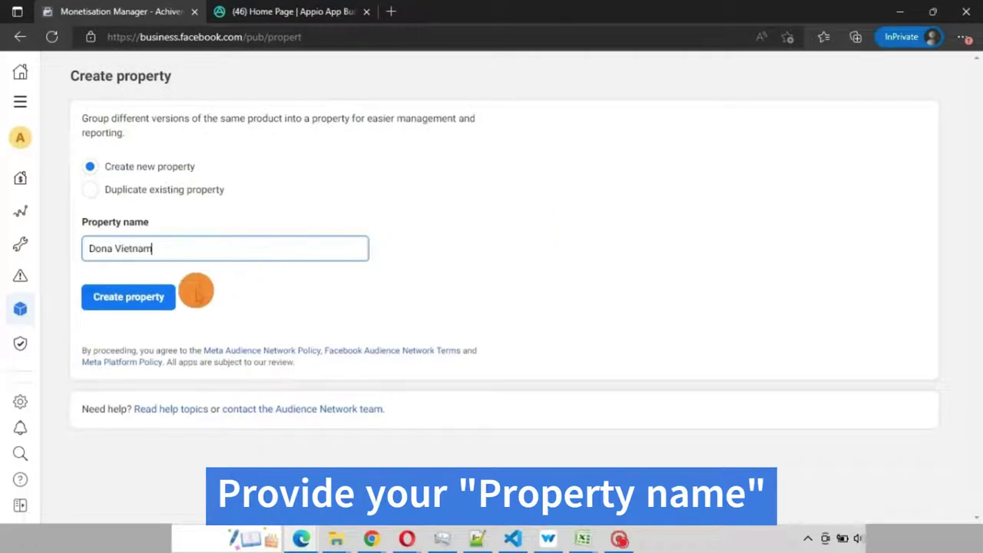
click(154, 298)
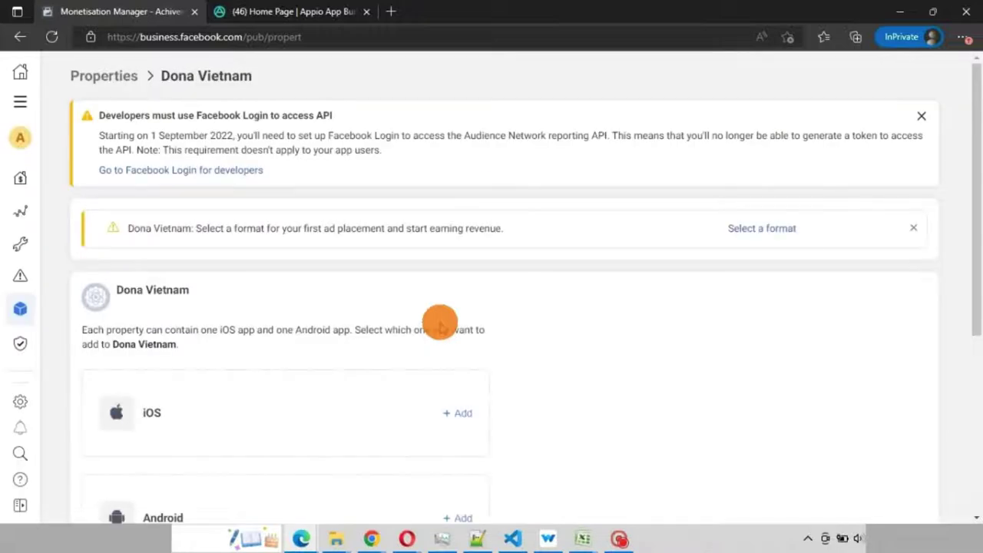
- Add an Android app to the Dona Vietnam property from the platform list
scroll(439, 323, down, 3)
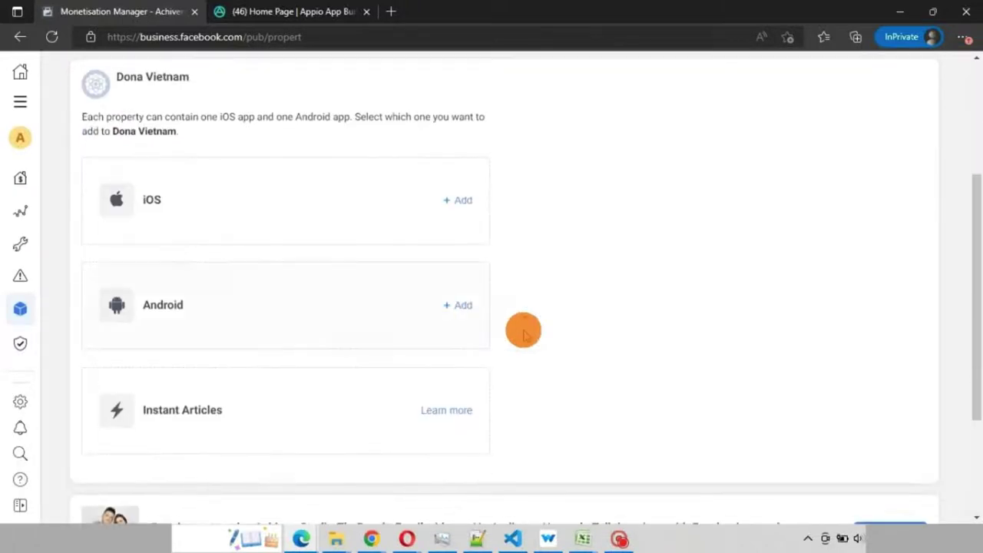
click(461, 305)
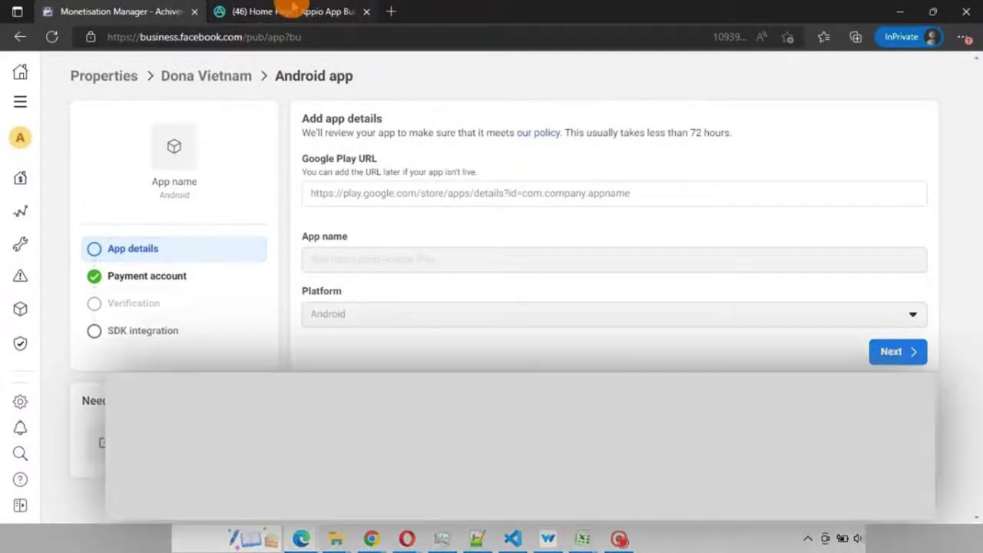
- Copy the Dona Viet Nam Google Play listing URL opened from Appio, then return to Monetisation Manager
click(288, 11)
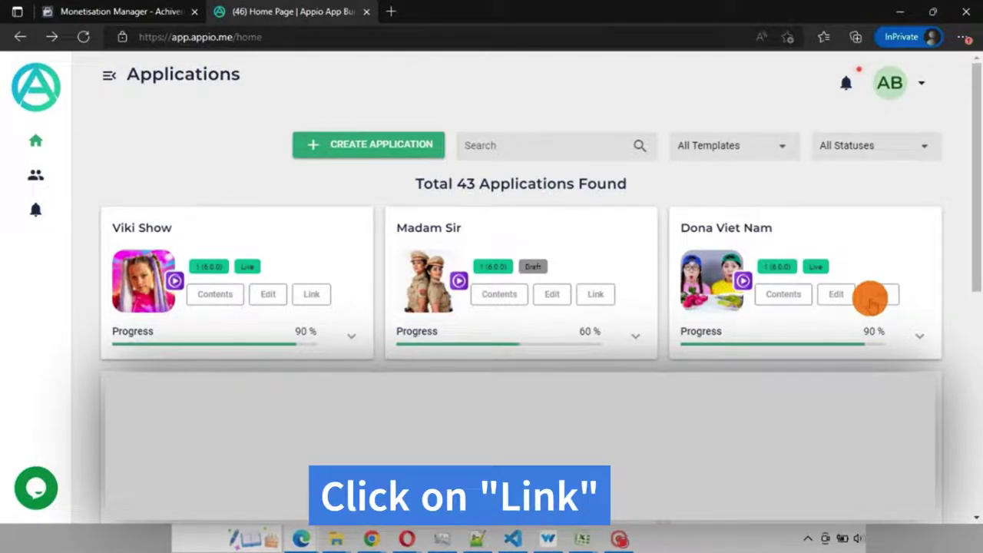
click(872, 298)
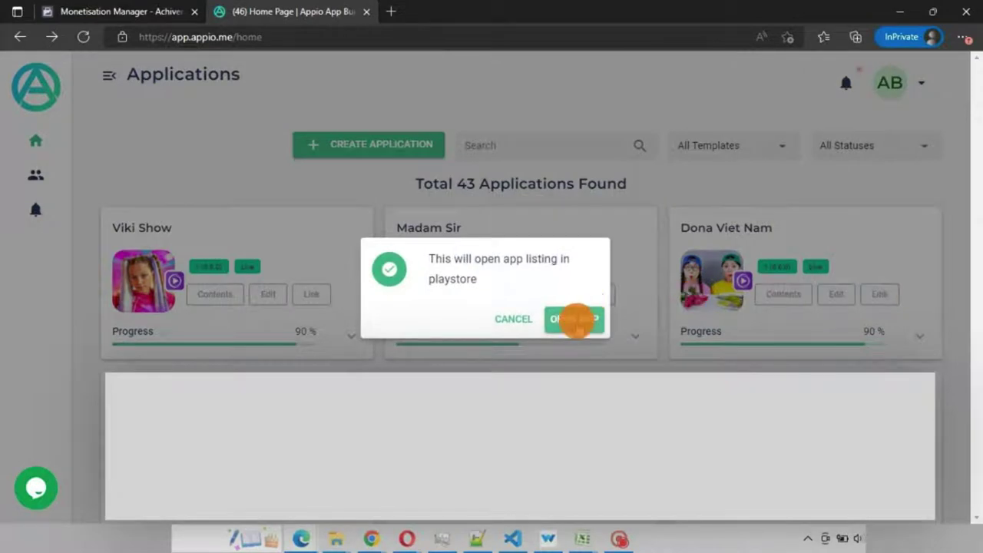
click(576, 321)
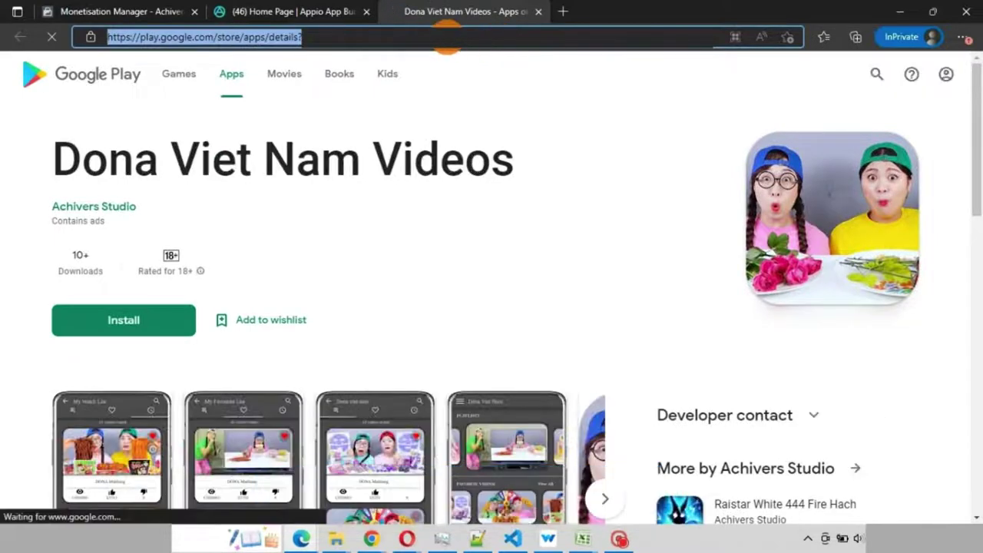
right_click(447, 37)
click(520, 145)
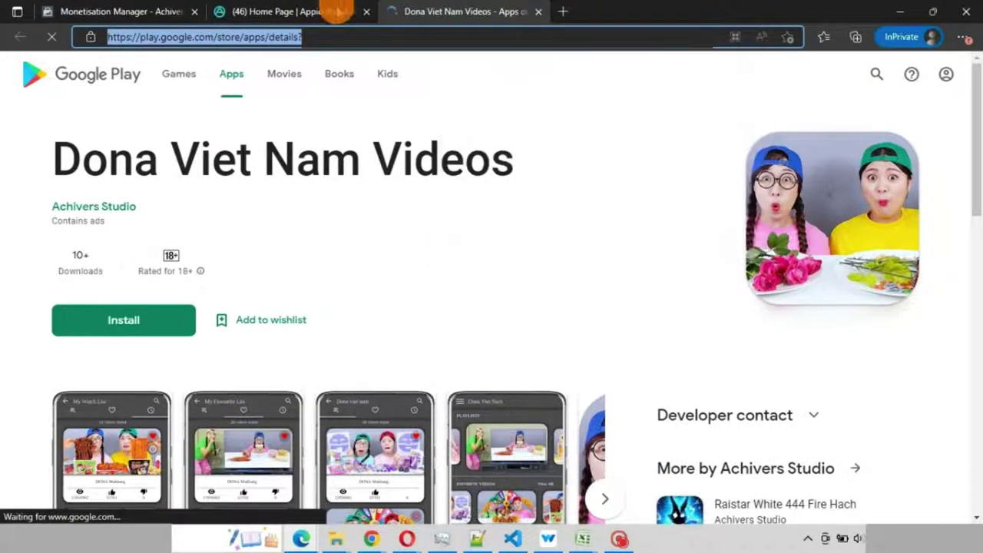
click(156, 11)
- Paste the Dona Viet Nam Videos Play Store URL as the Google Play URL and continue
click(429, 194)
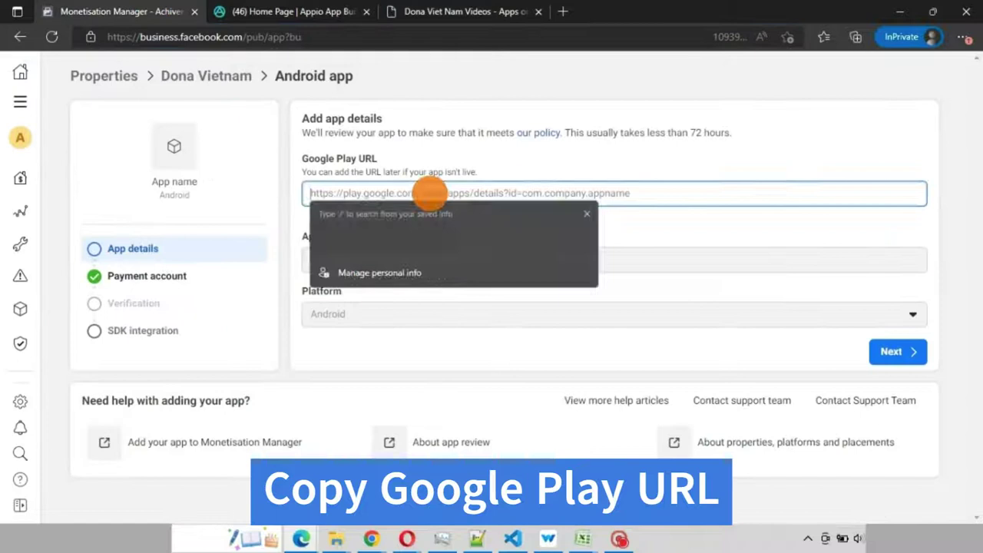
right_click(428, 194)
click(509, 285)
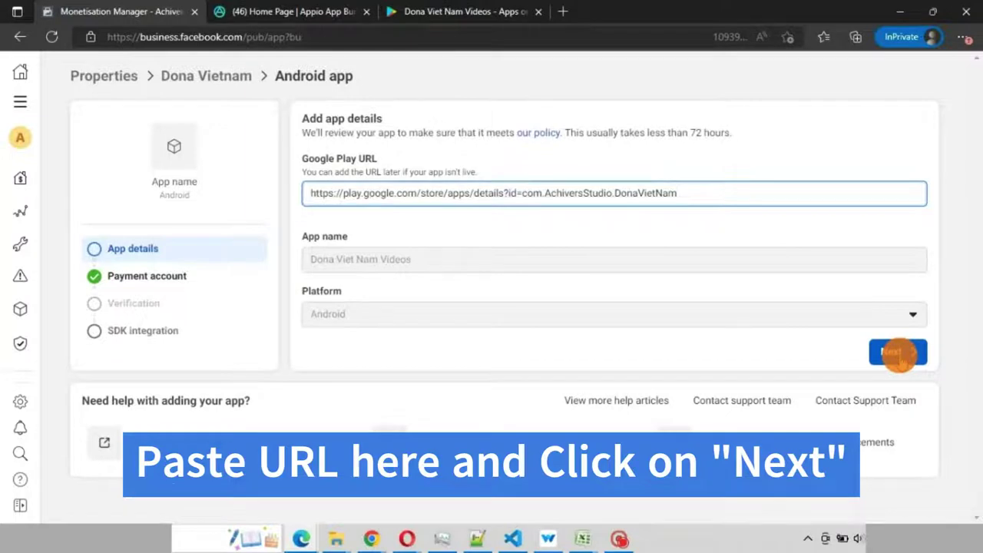
click(897, 354)
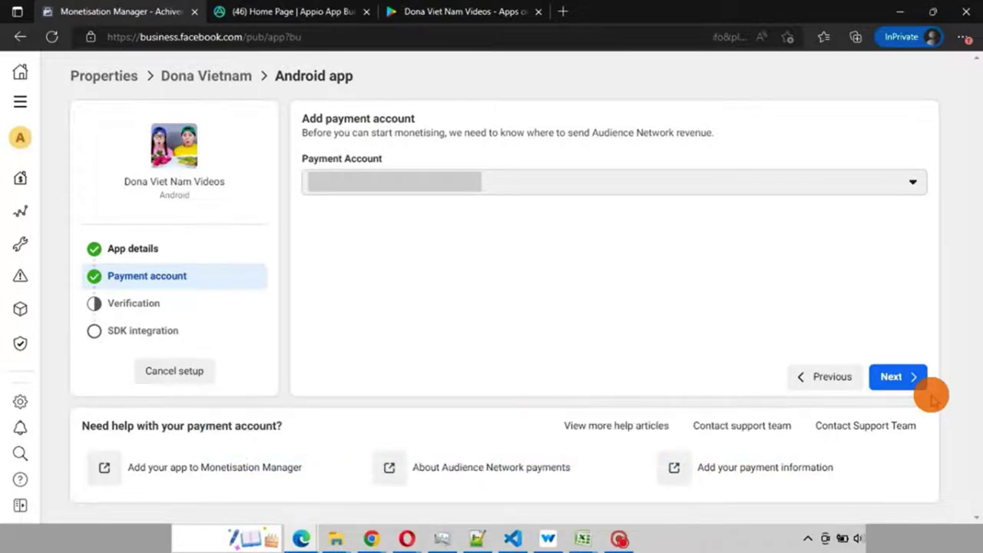
- Advance to verification and choose MAX as the mediation platform under SDK integration
click(896, 376)
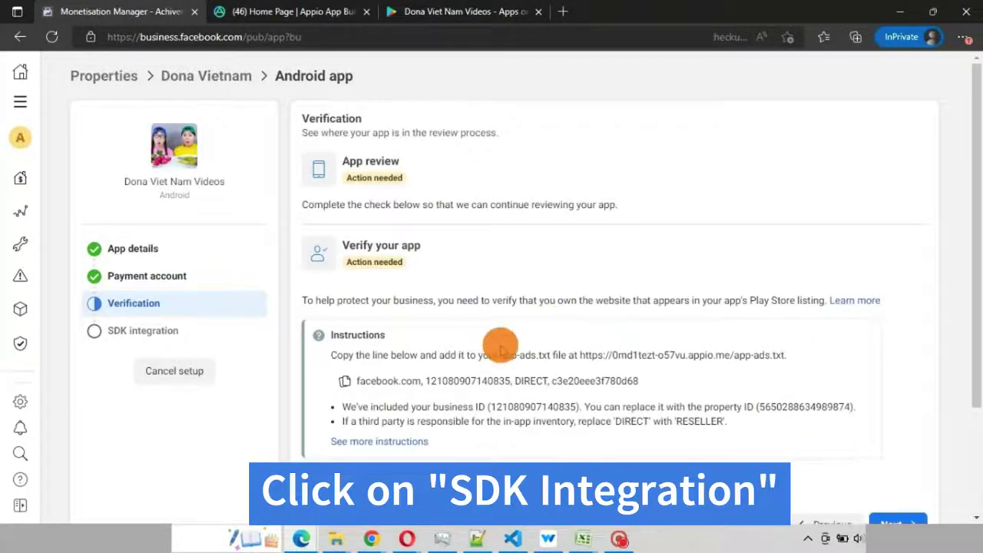
scroll(501, 349, down, 1)
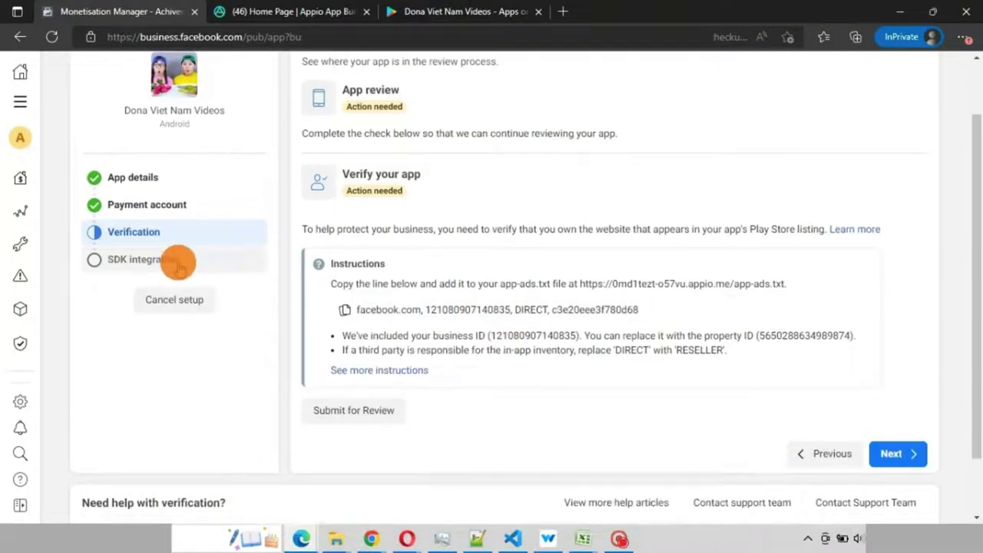
click(179, 262)
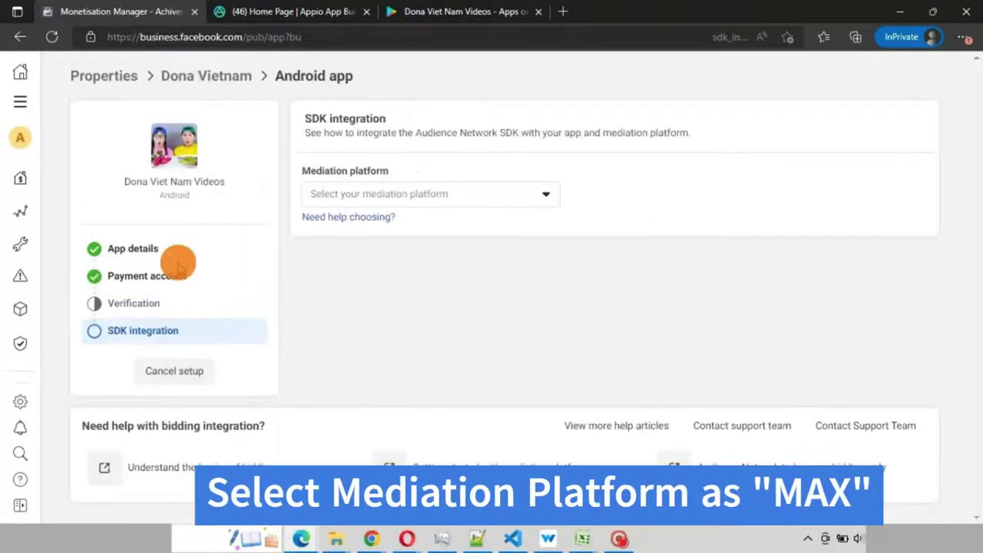
click(490, 196)
click(487, 376)
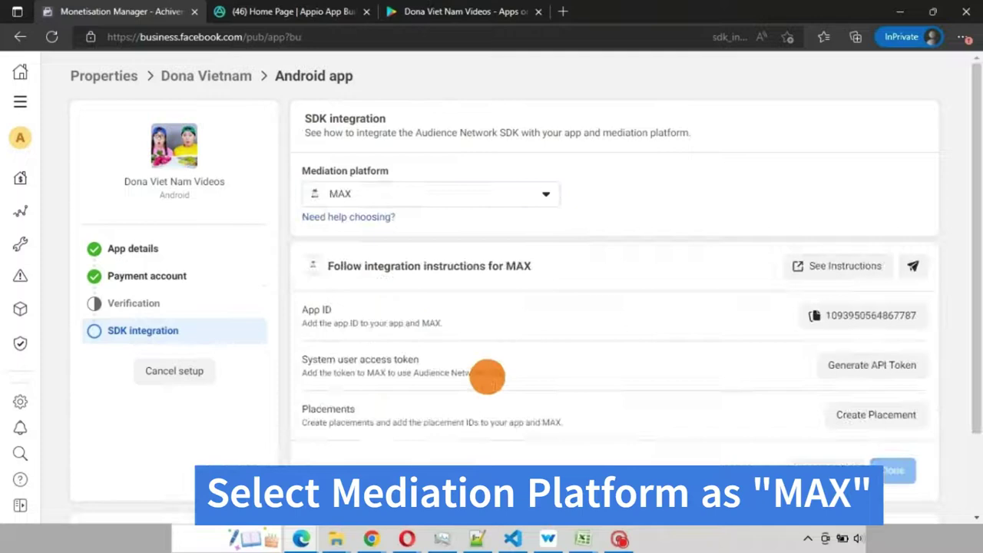
scroll(630, 353, down, 1)
scroll(630, 352, down, 1)
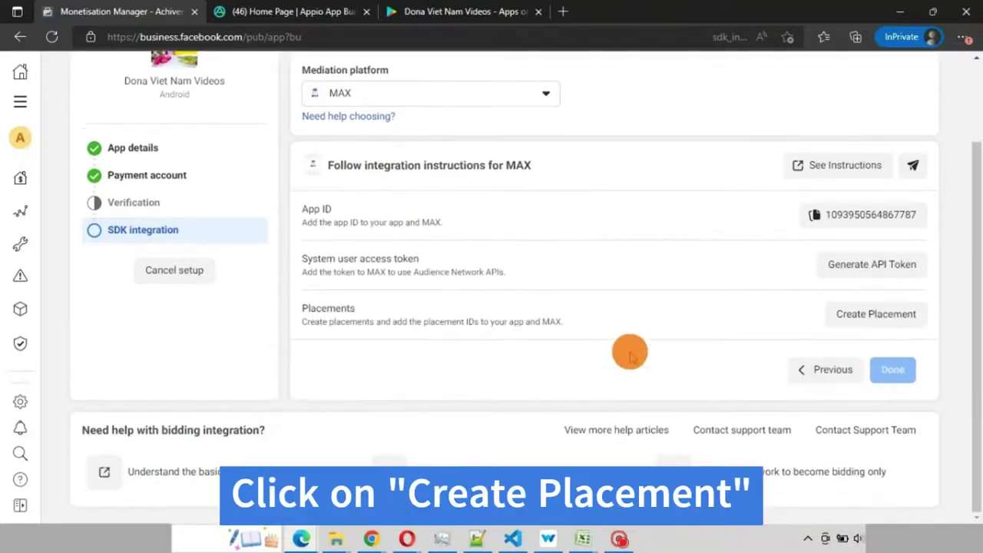
- Add a placement named 'Banner' using the Banner display format
click(875, 315)
click(343, 133)
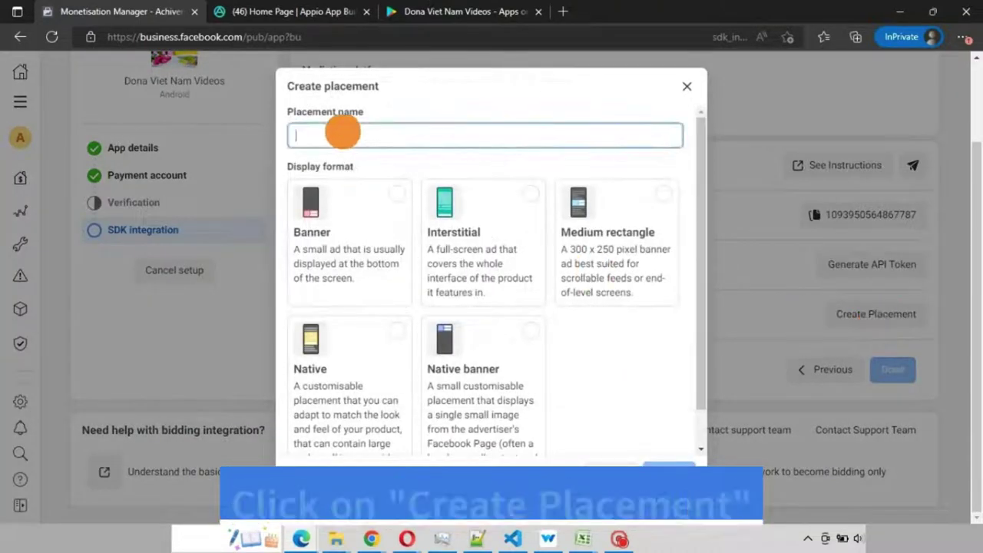
text(Banner)
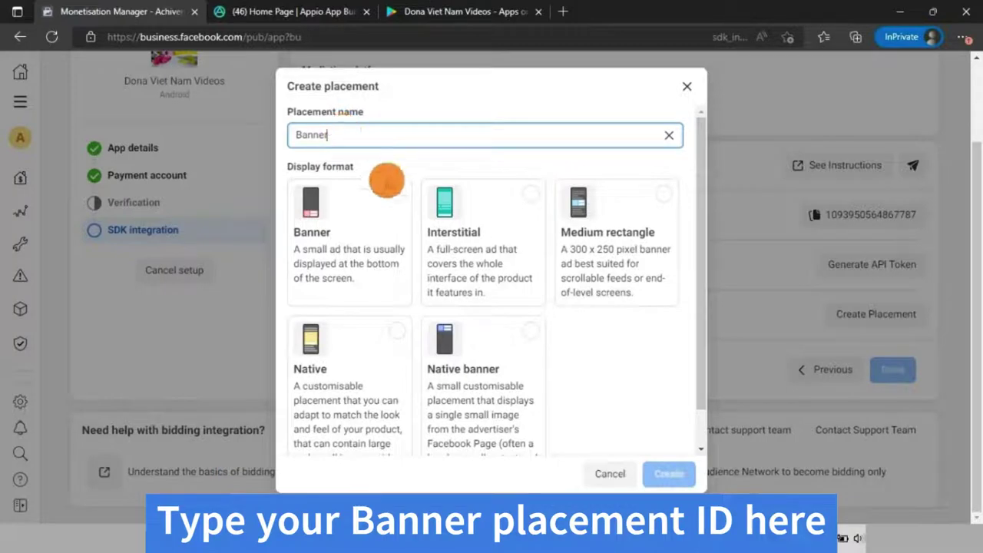
click(395, 192)
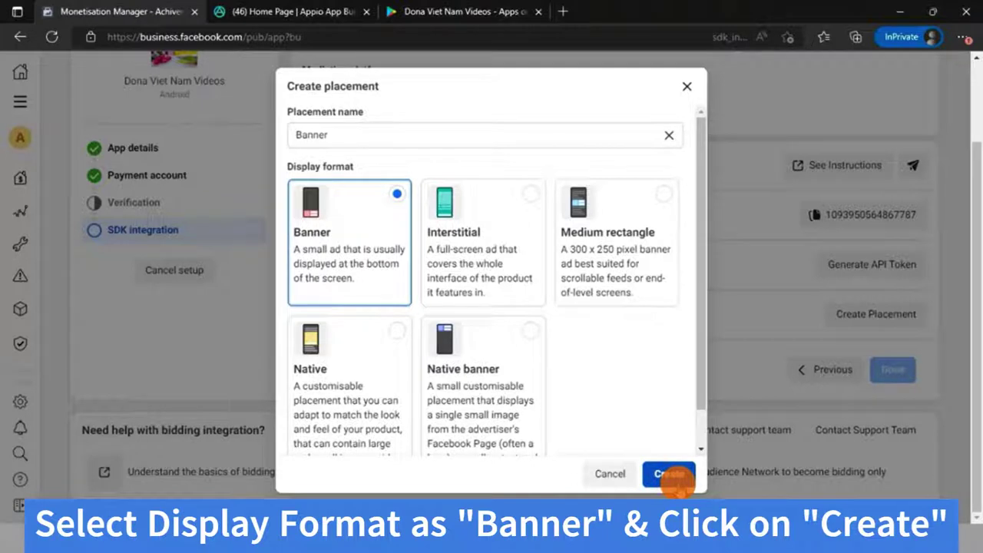
click(668, 473)
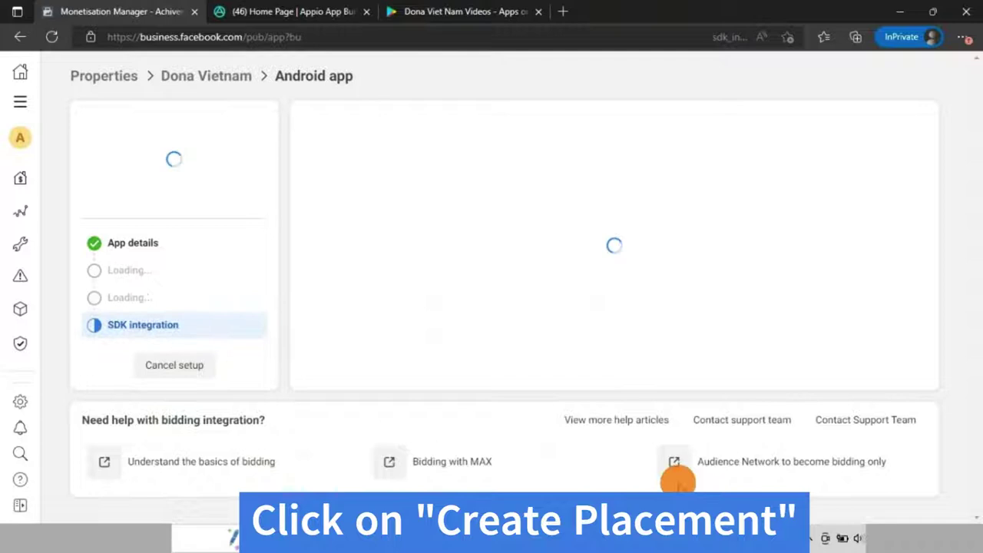
- Add a second placement named 'Interstitial' with the Interstitial display format
scroll(668, 430, down, 3)
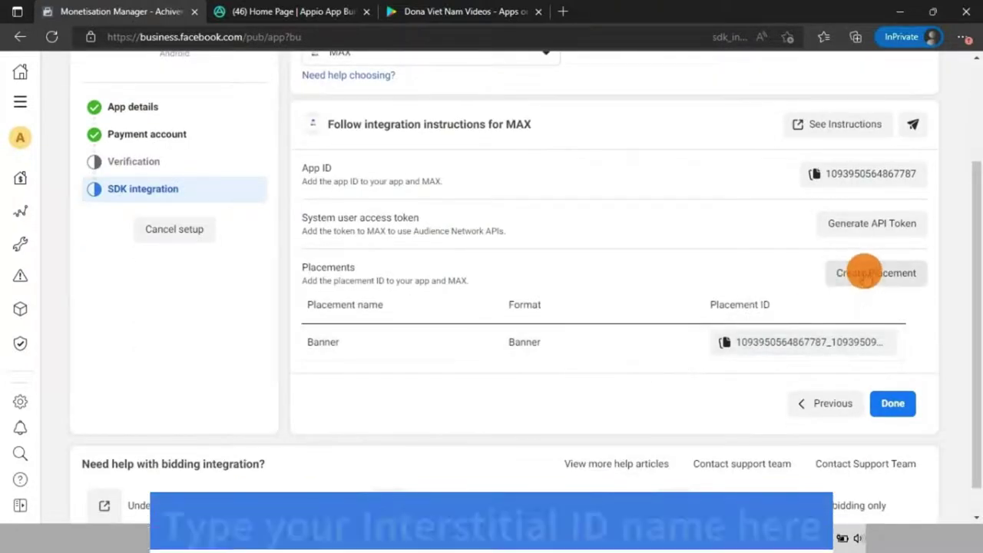
click(864, 273)
click(449, 137)
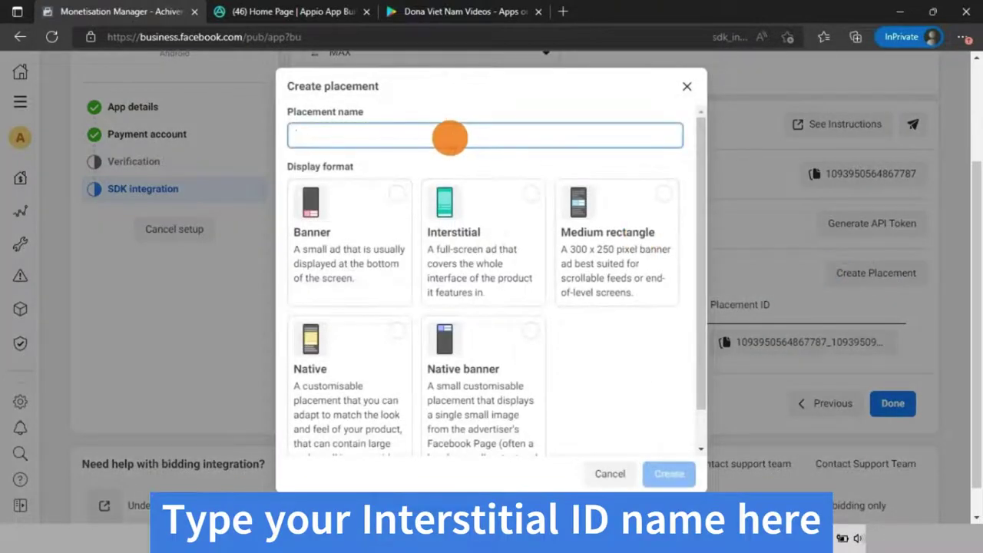
text(Interstitial)
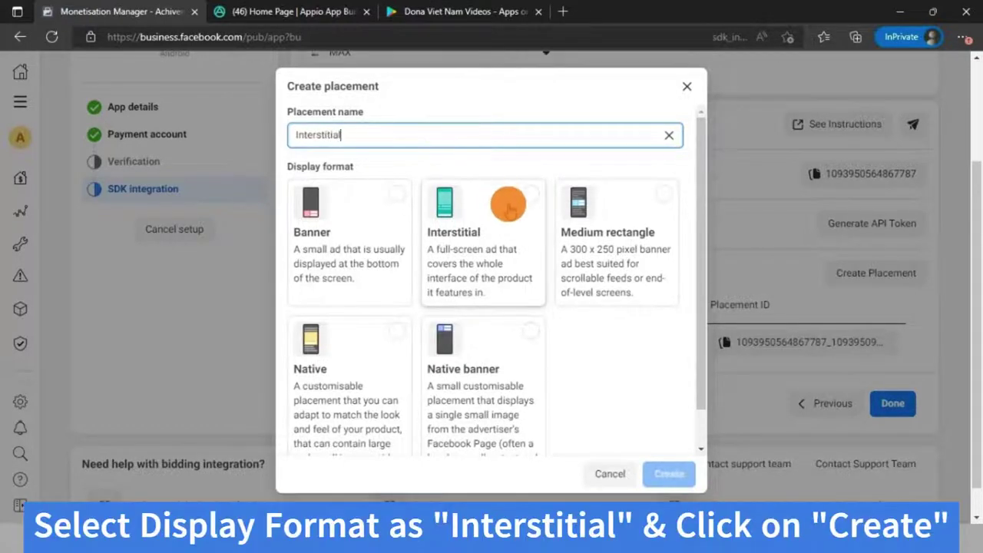
click(507, 204)
click(669, 474)
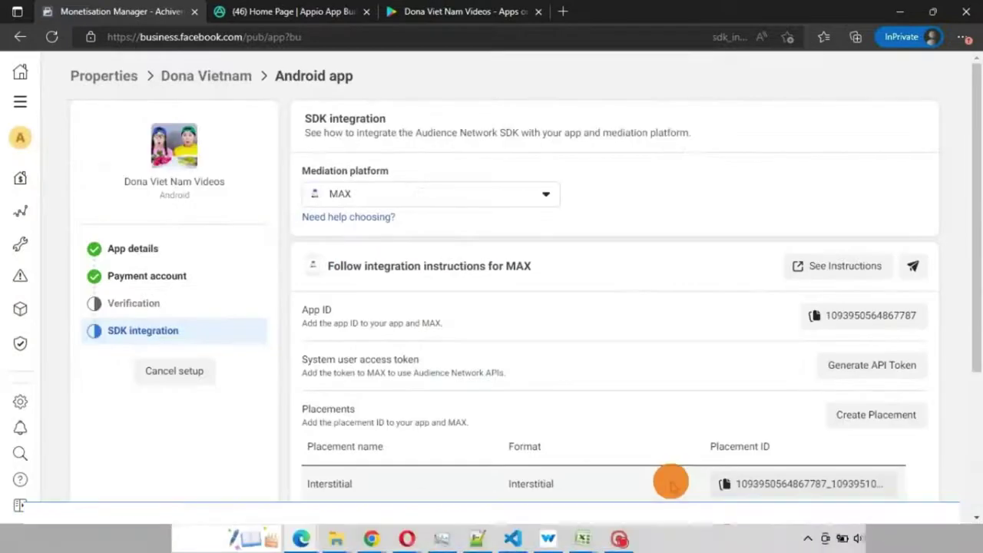
scroll(642, 334, down, 1)
scroll(642, 334, down, 1)
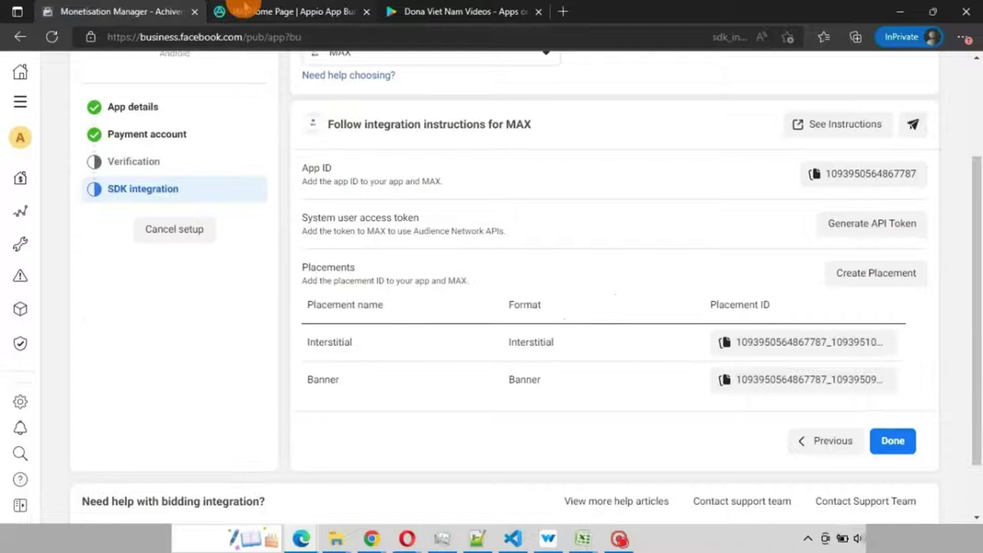
- Open the Edit Application page for Dona Viet Nam in Appio
click(274, 10)
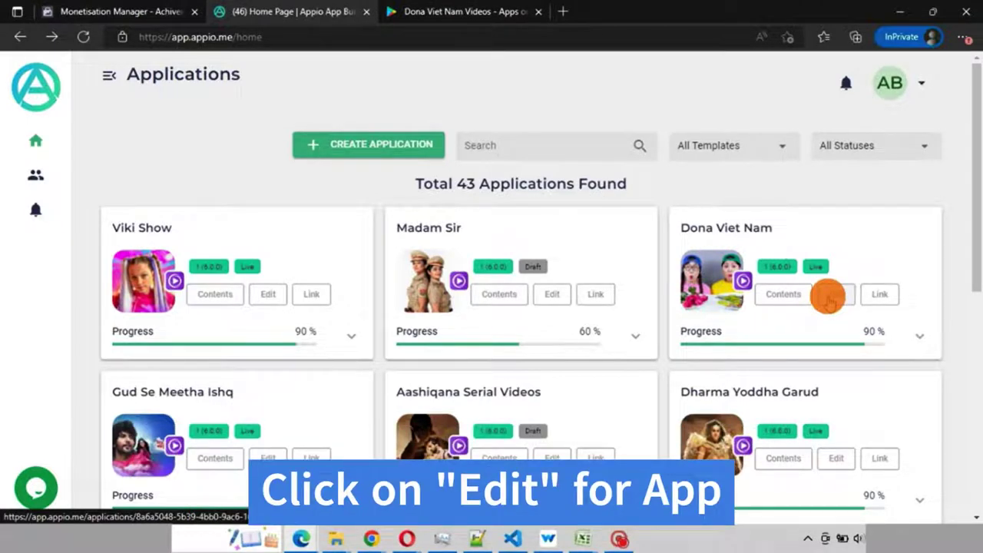
click(828, 296)
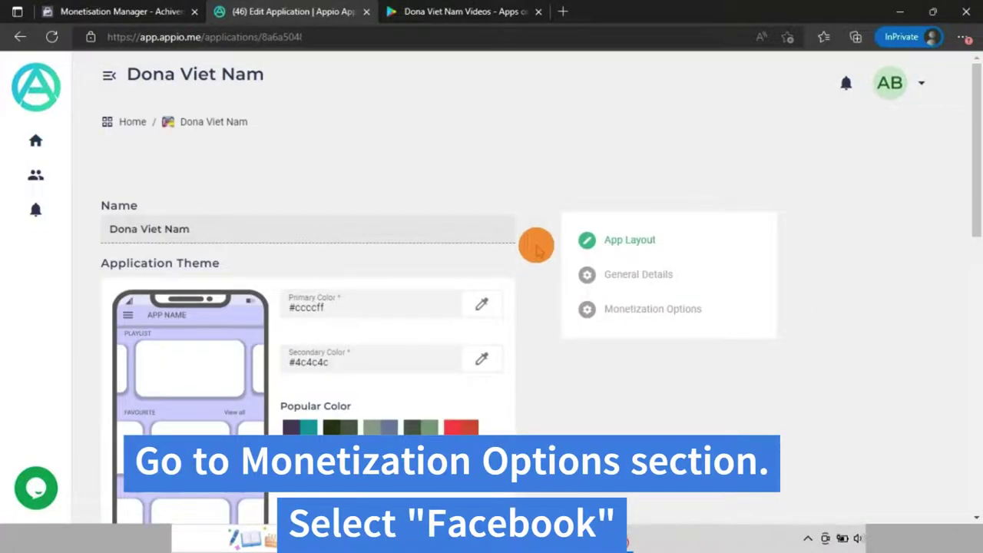
- Select Facebook as the app's monetization option in Appio
scroll(535, 248, down, 8)
scroll(534, 240, down, 2)
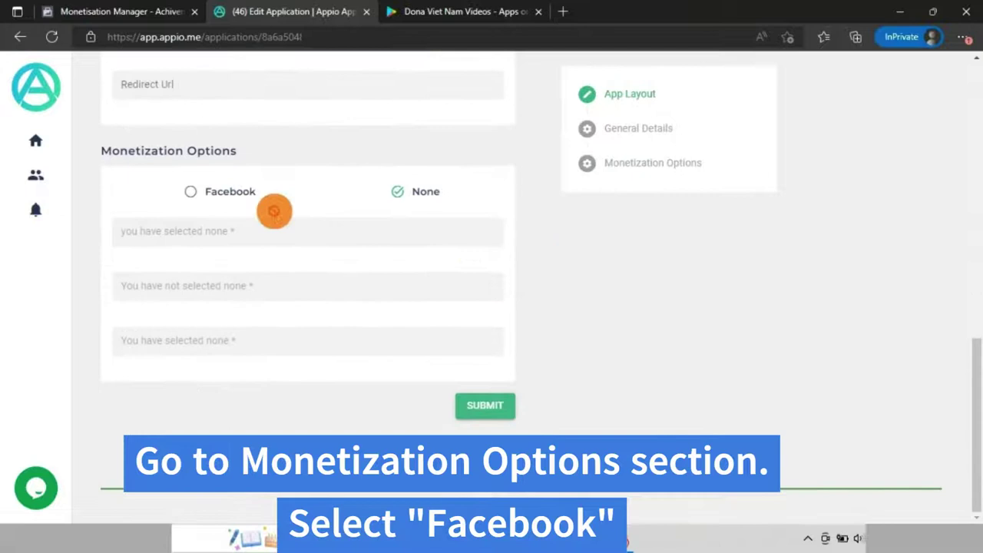
click(188, 191)
- Copy the Banner placement ID from Monetisation Manager into Appio's Facebook Banner Id field
click(123, 14)
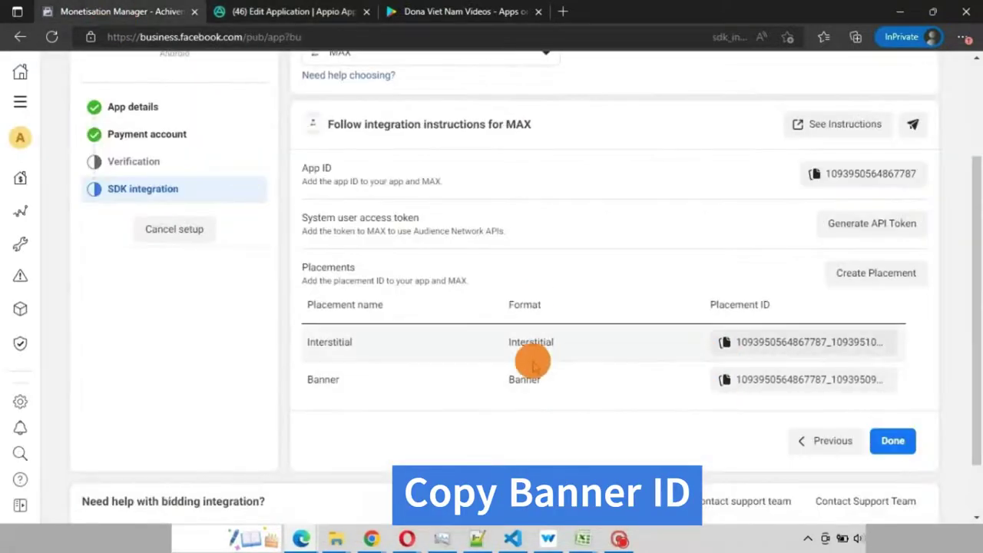
double_click(513, 380)
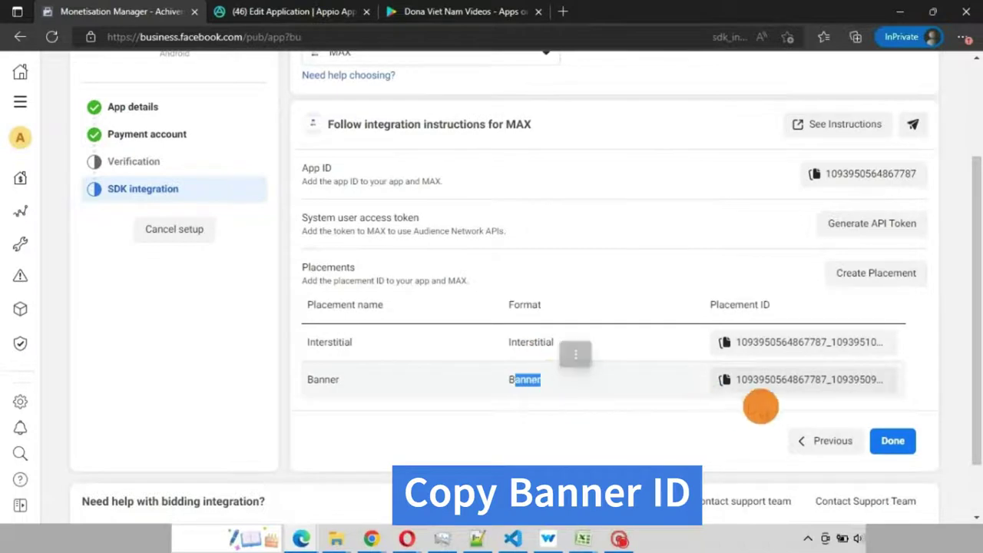
click(796, 380)
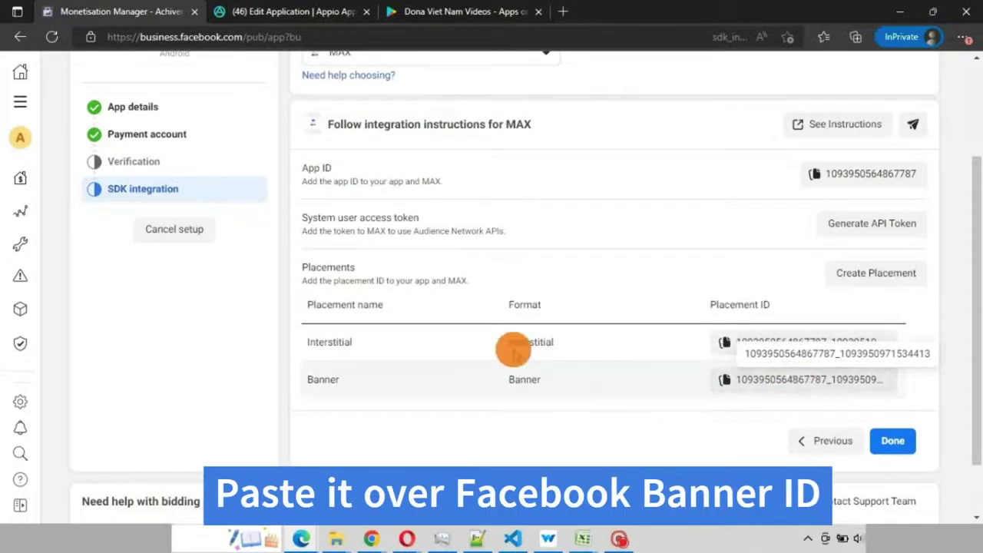
click(269, 12)
click(338, 291)
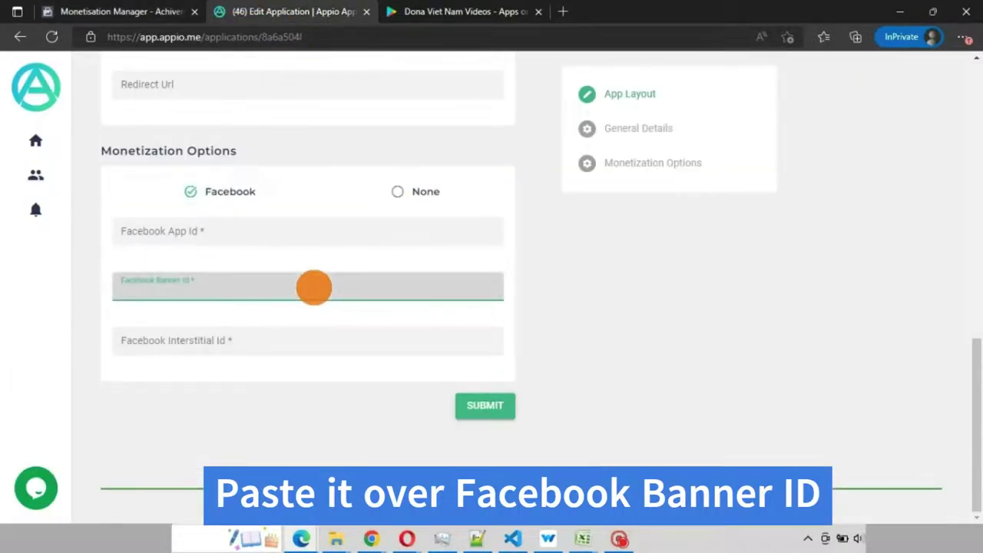
right_click(315, 286)
click(357, 287)
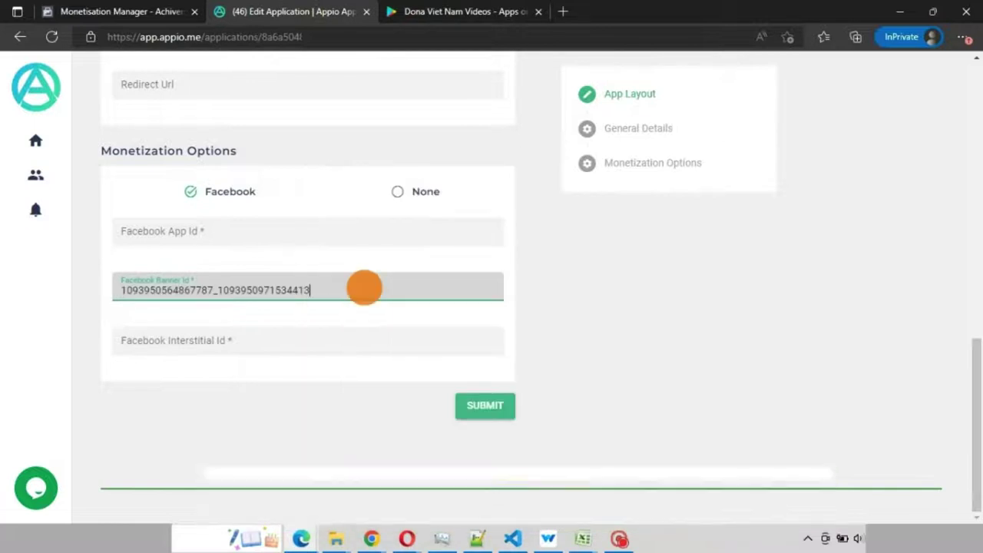
- Paste the Interstitial placement ID into Appio's Facebook Interstitial Id field
click(115, 10)
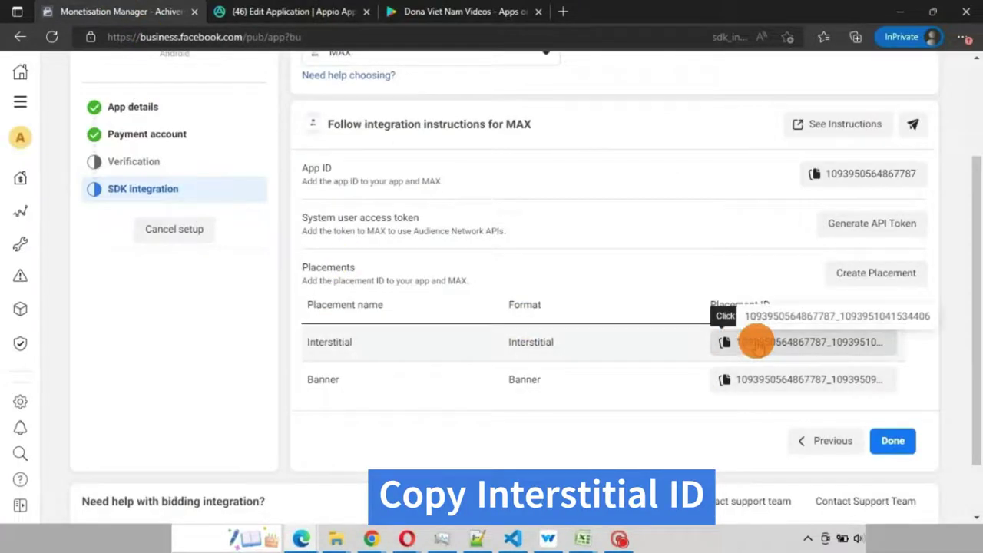
click(292, 11)
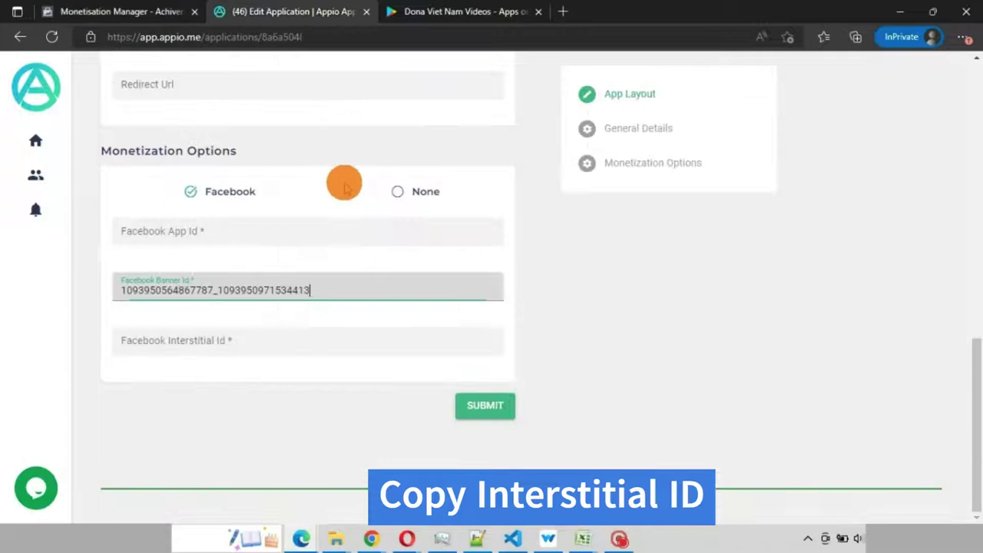
click(285, 340)
right_click(284, 340)
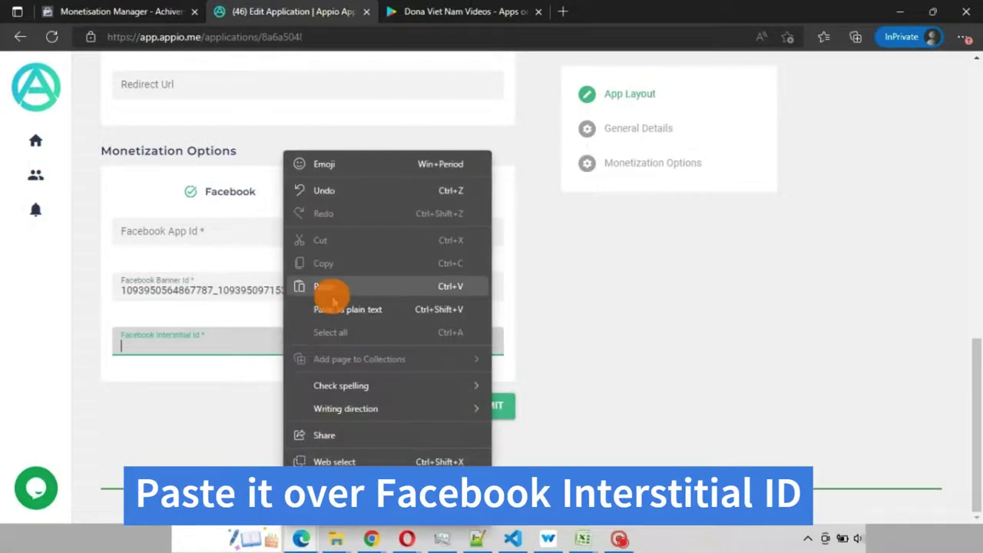
click(318, 284)
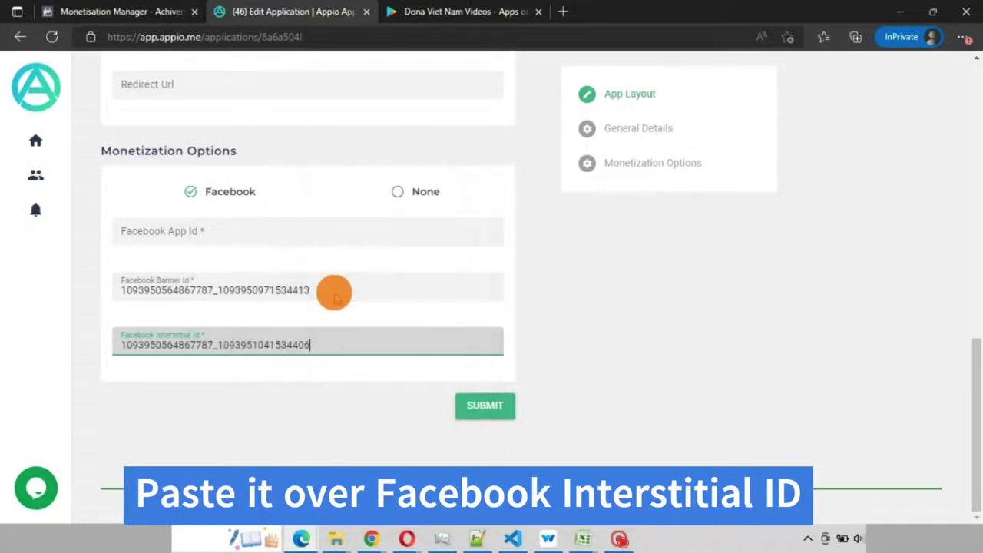
click(152, 9)
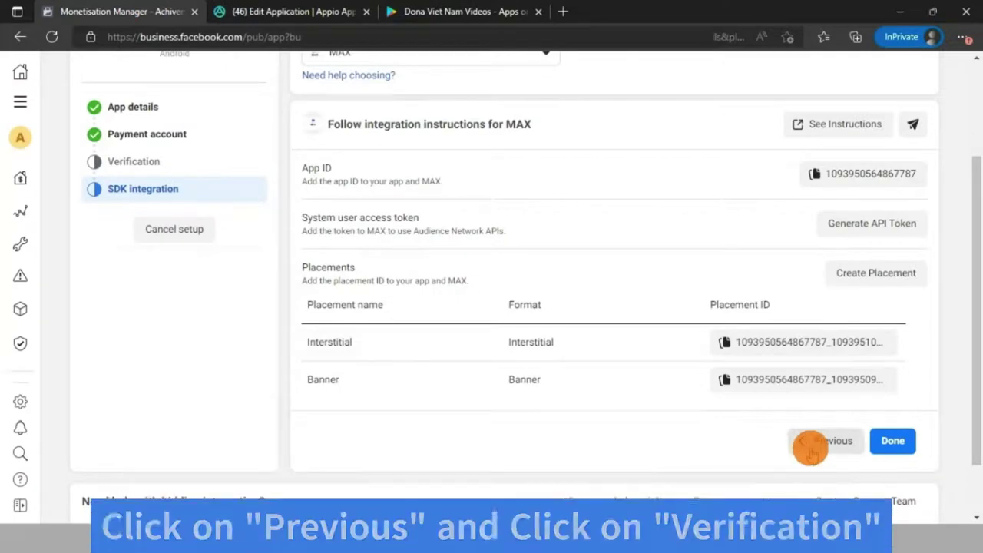
- Return to the Android app's Verification step and copy the property ID from its app-ads.txt instructions
click(810, 444)
click(217, 305)
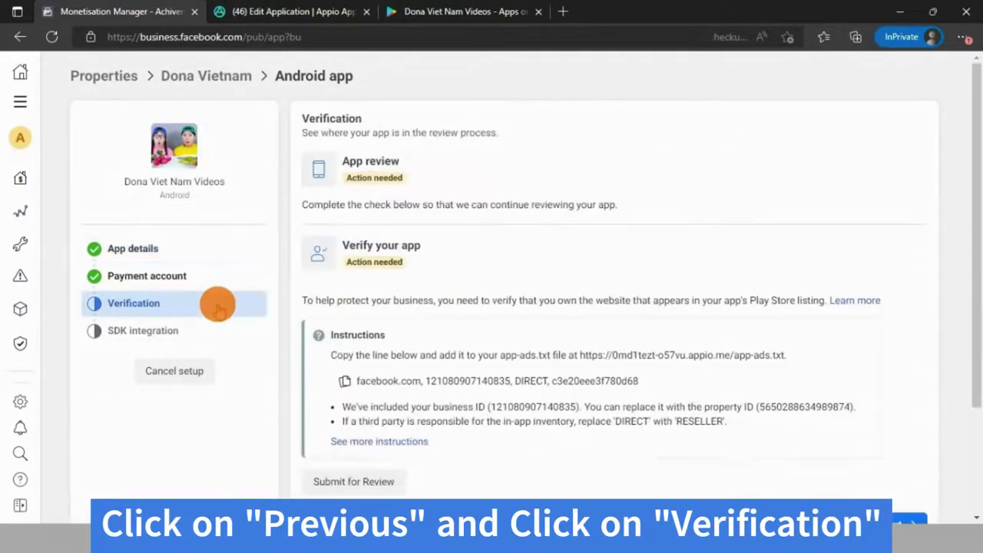
scroll(461, 368, down, 1)
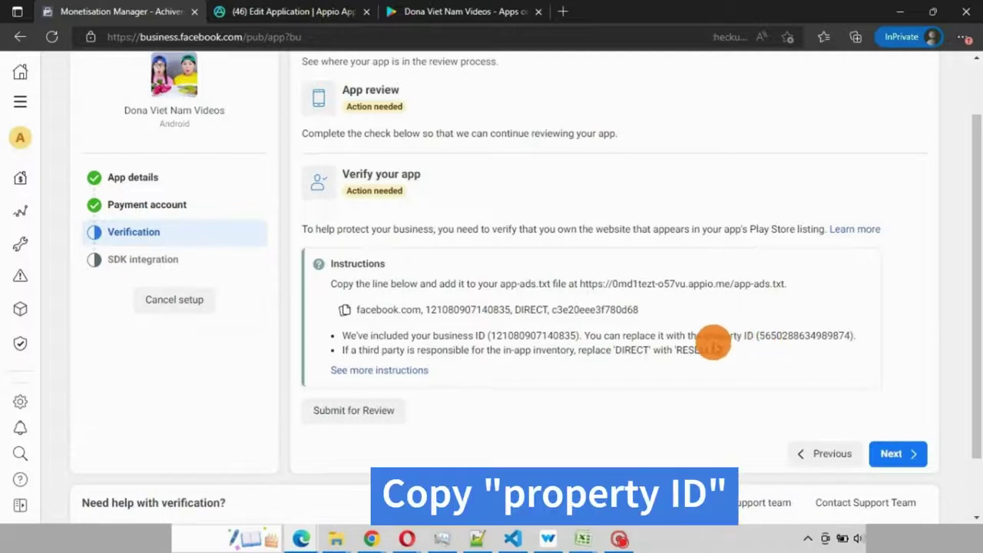
drag(759, 335, 850, 334)
key(ctrl+c)
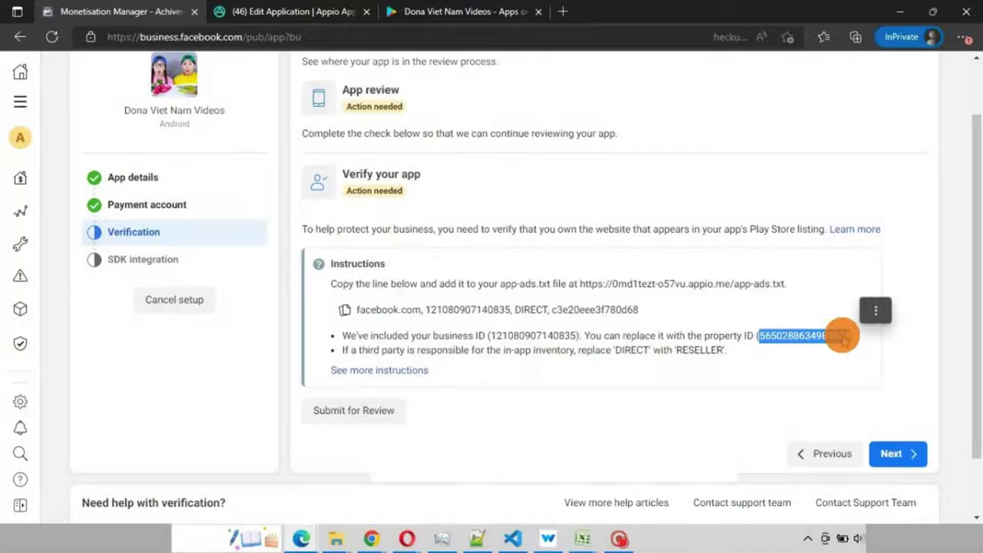
right_click(845, 335)
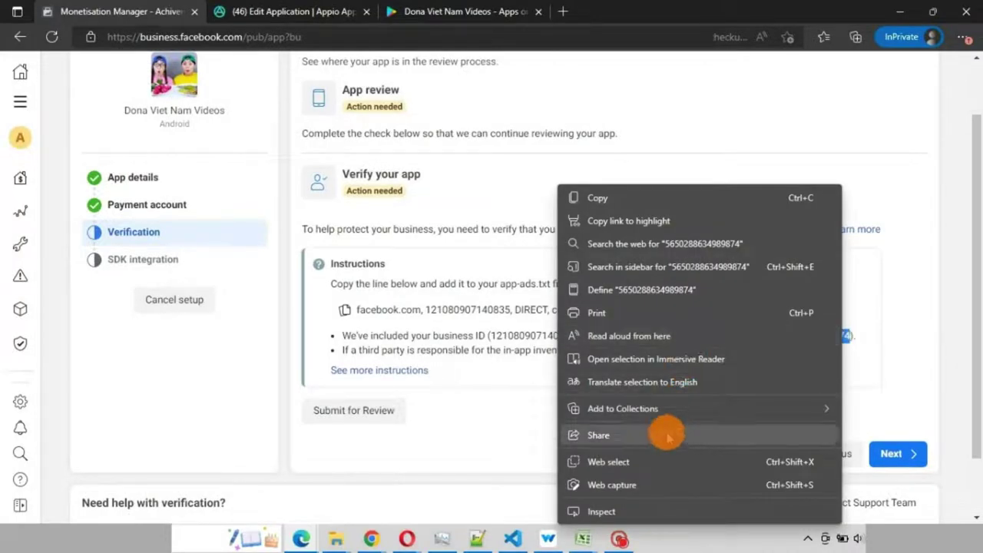
click(598, 198)
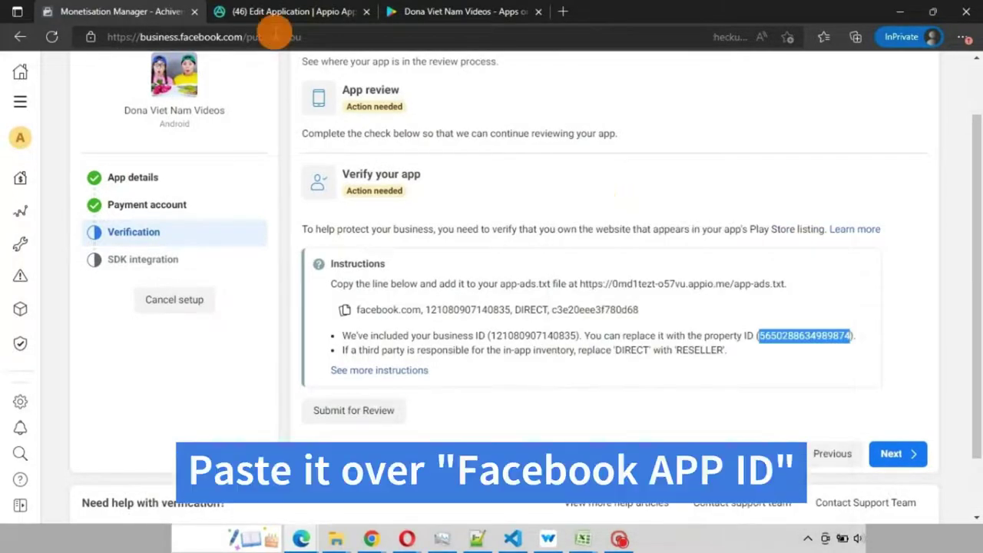
- Paste the property ID into Appio's Facebook App Id field and submit the application successfully
click(292, 11)
click(241, 234)
right_click(241, 233)
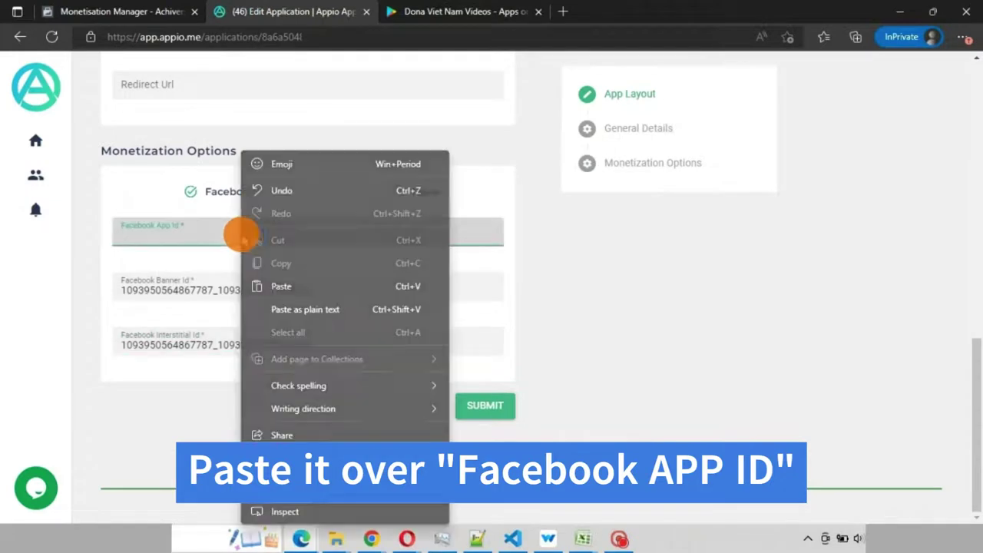
click(303, 288)
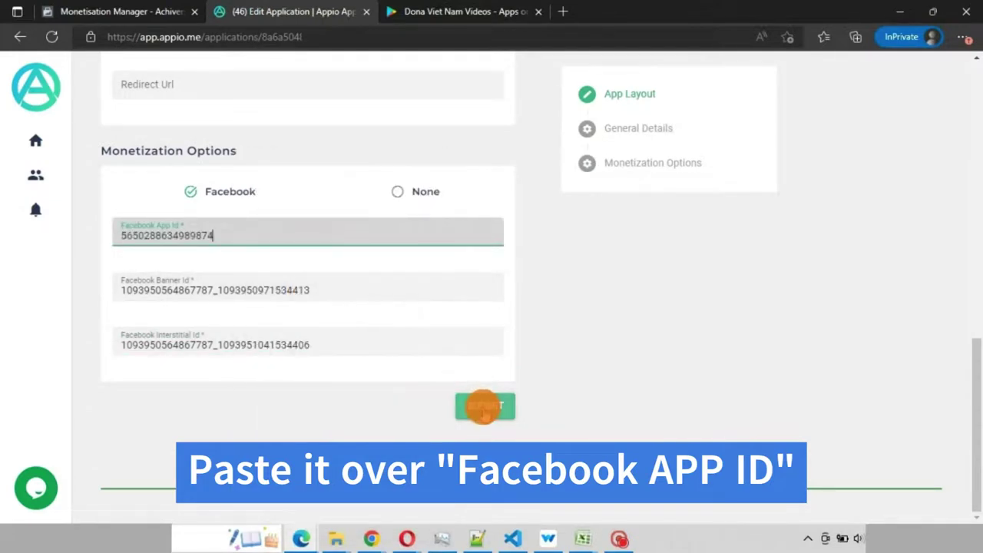
click(484, 407)
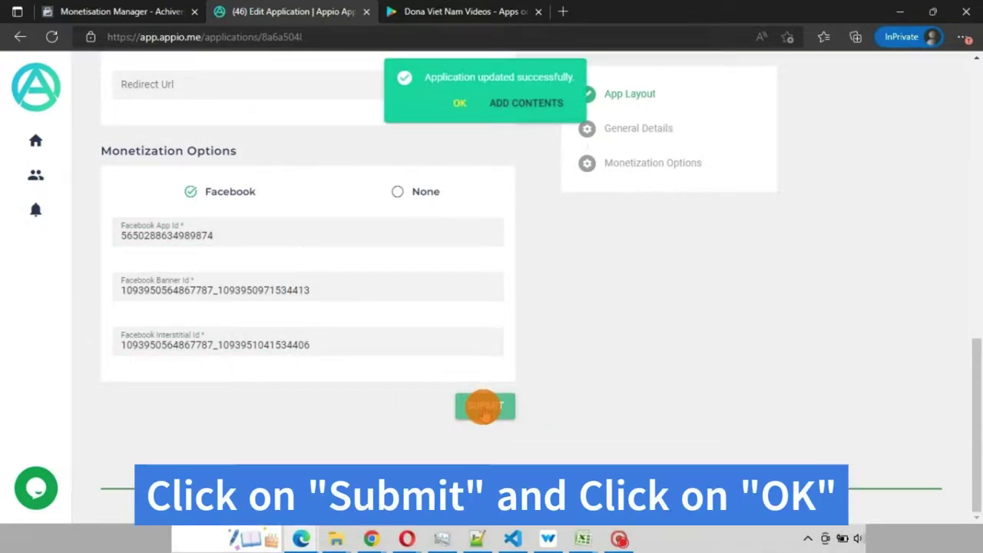
click(462, 106)
click(158, 11)
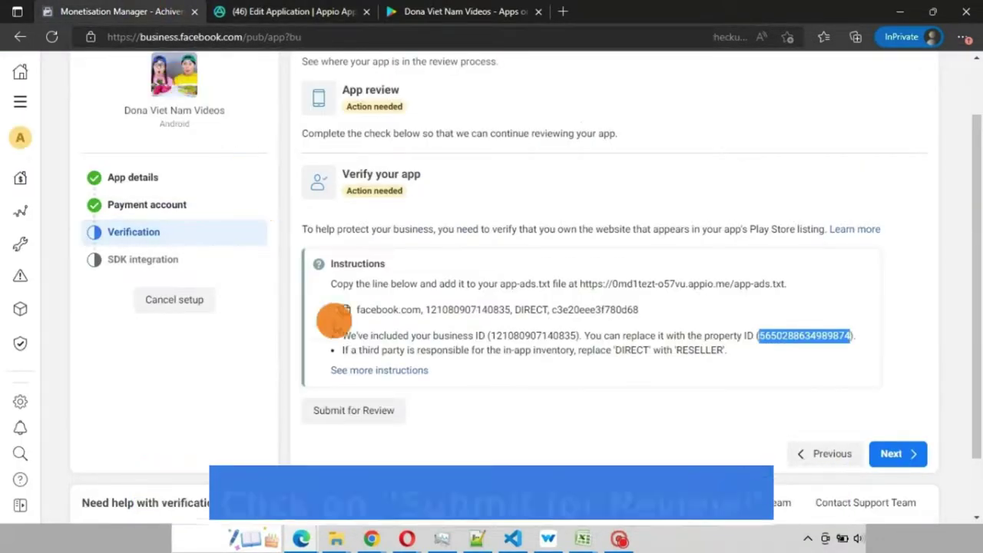
- Submit the app for review so it shows Verified, then complete the SDK integration step with Done
click(423, 415)
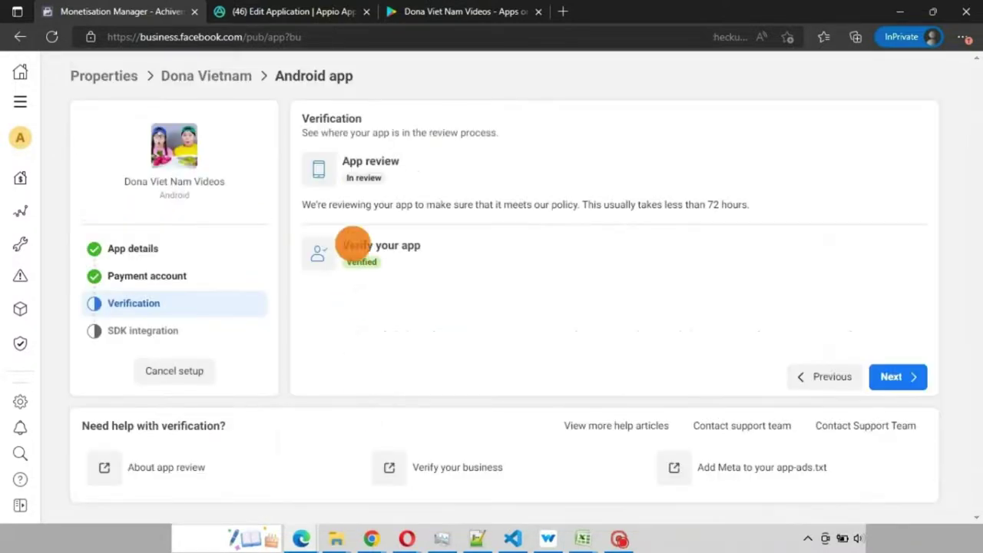
click(895, 377)
scroll(898, 378, down, 3)
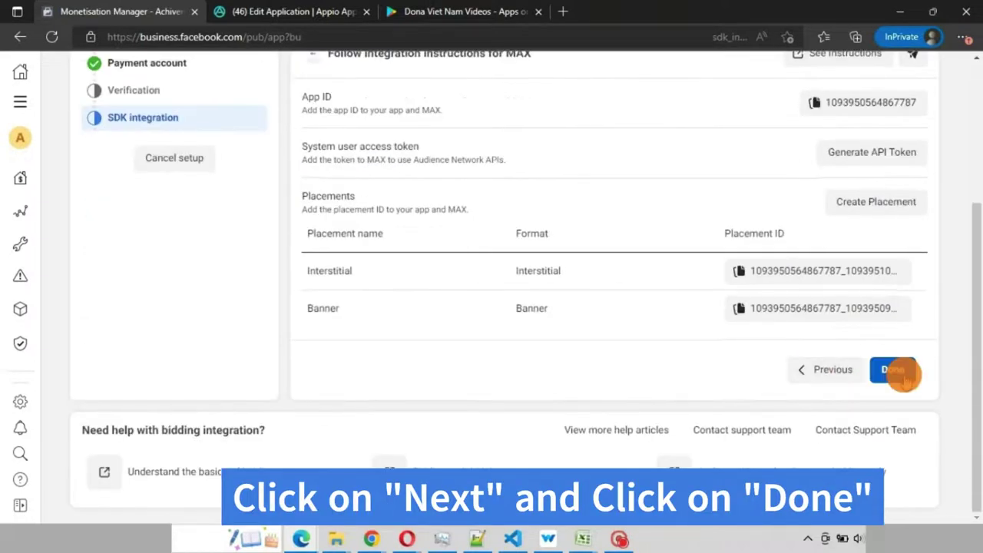
click(893, 370)
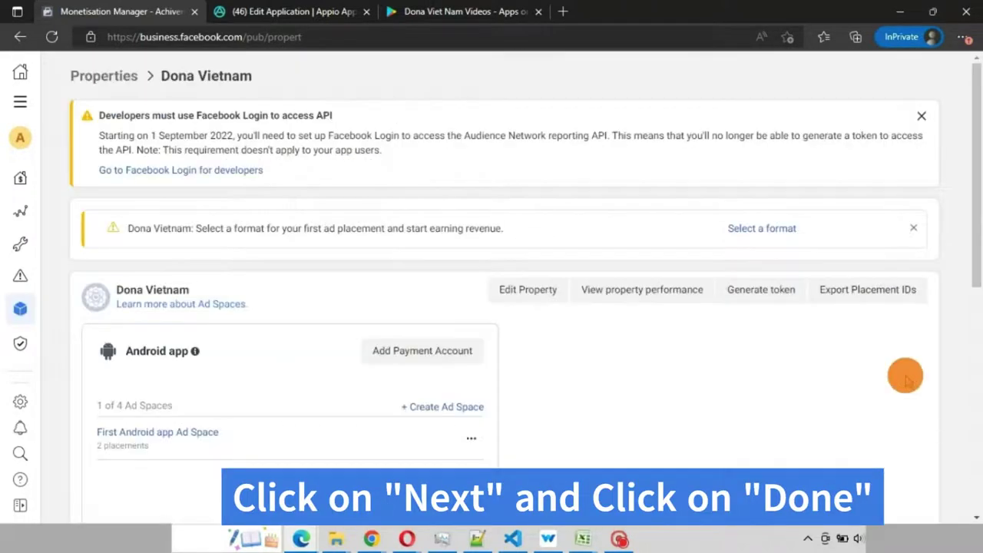
scroll(583, 405, down, 2)
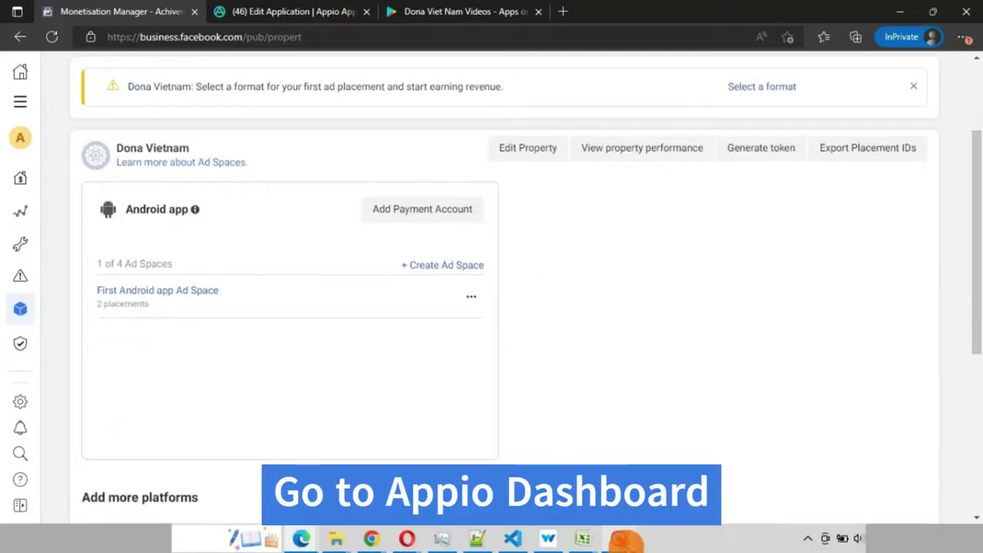
- Open Appio's Applications list and expand Dona Viet Nam's checklist, showing Enable Monetization and Publish App done
click(315, 9)
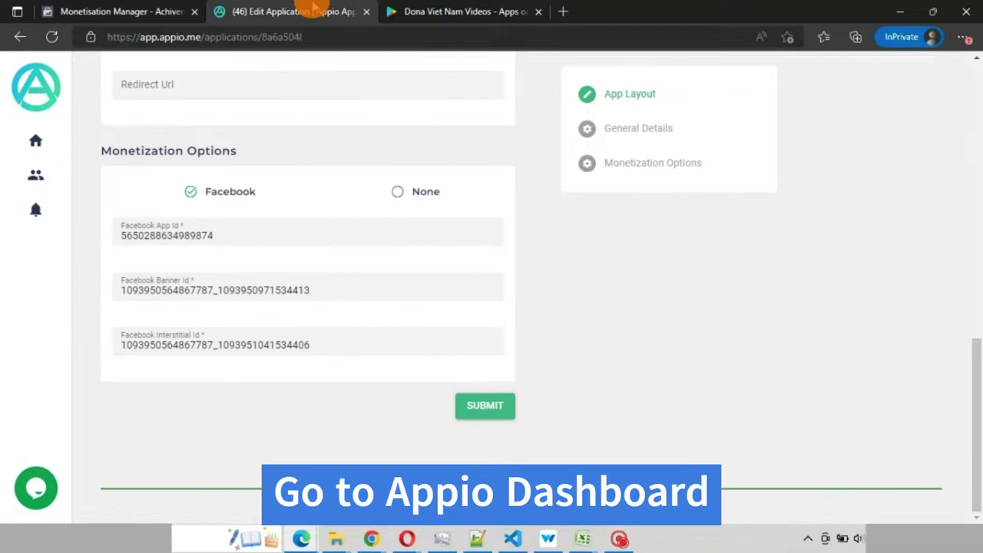
scroll(504, 345, up, 10)
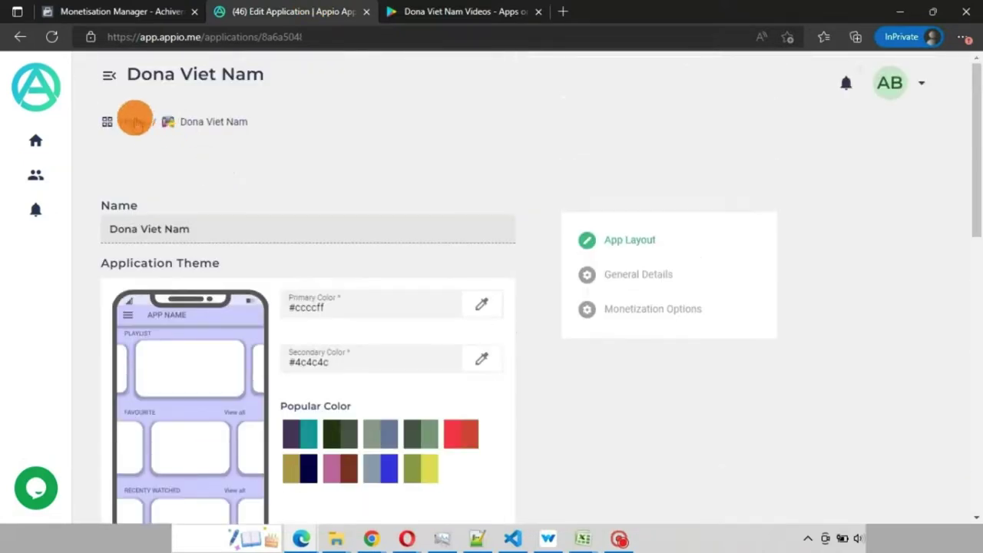
click(134, 120)
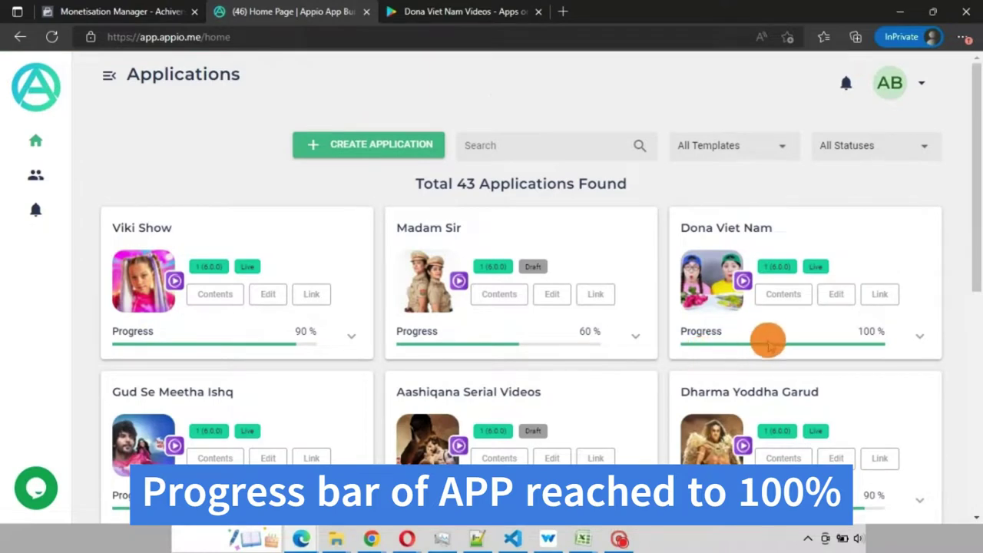
click(918, 340)
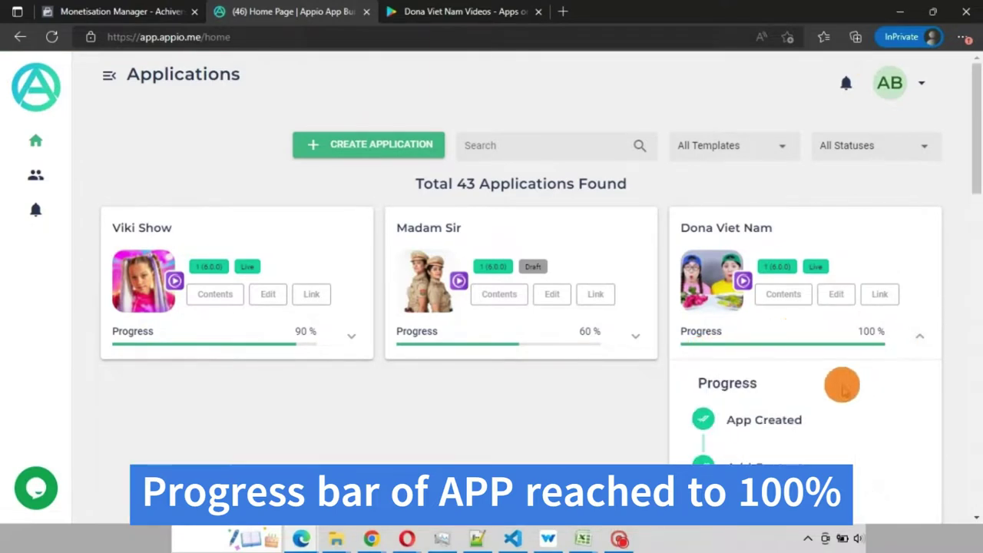
scroll(845, 377, down, 6)
scroll(850, 332, down, 3)
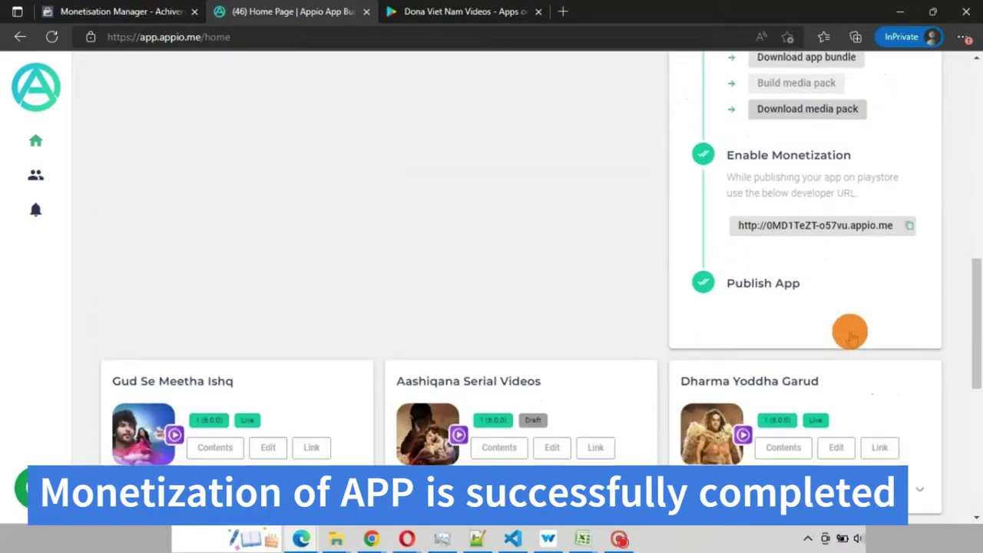
scroll(851, 332, up, 9)
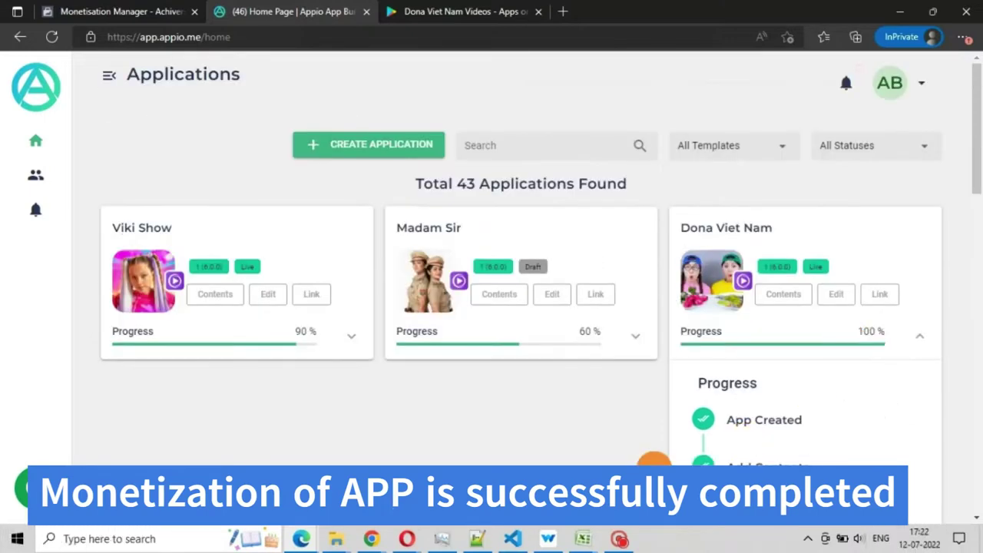